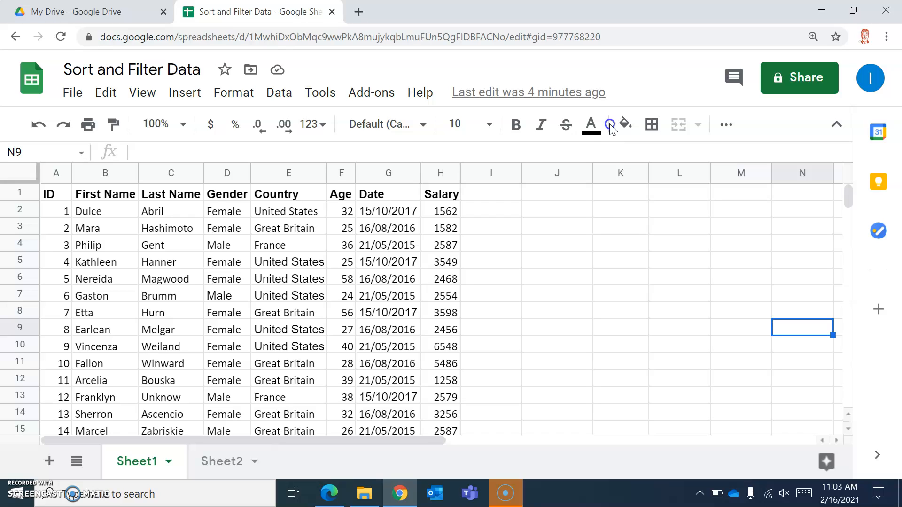
Sort the whole sheet by the Last Name column from A to Z.
left_click(165, 174)
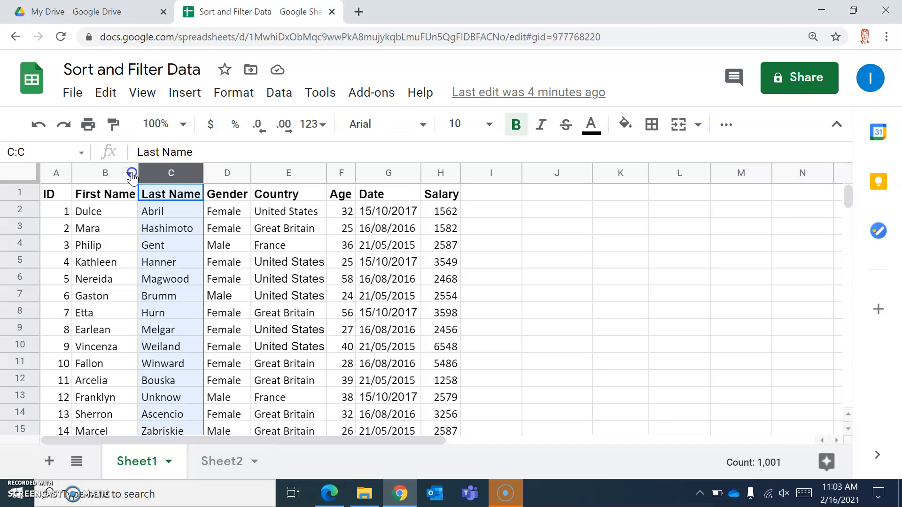
left_click(286, 93)
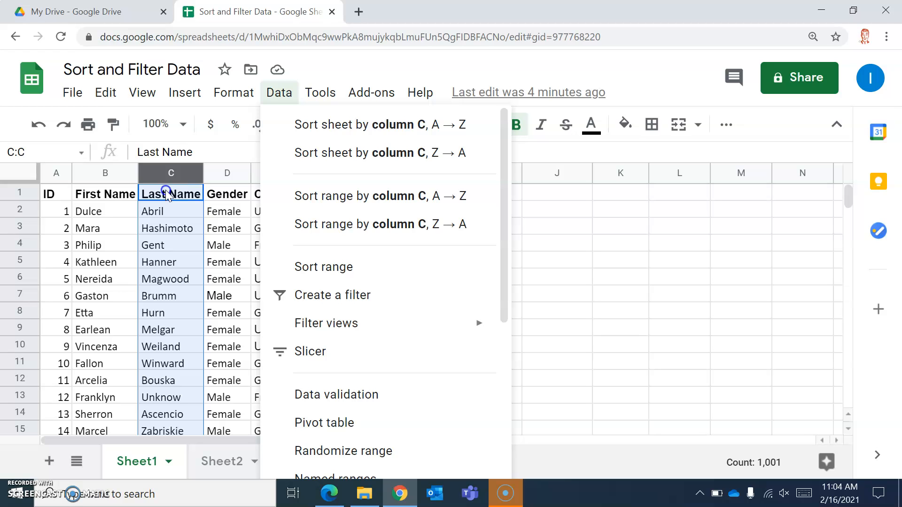
left_click(358, 128)
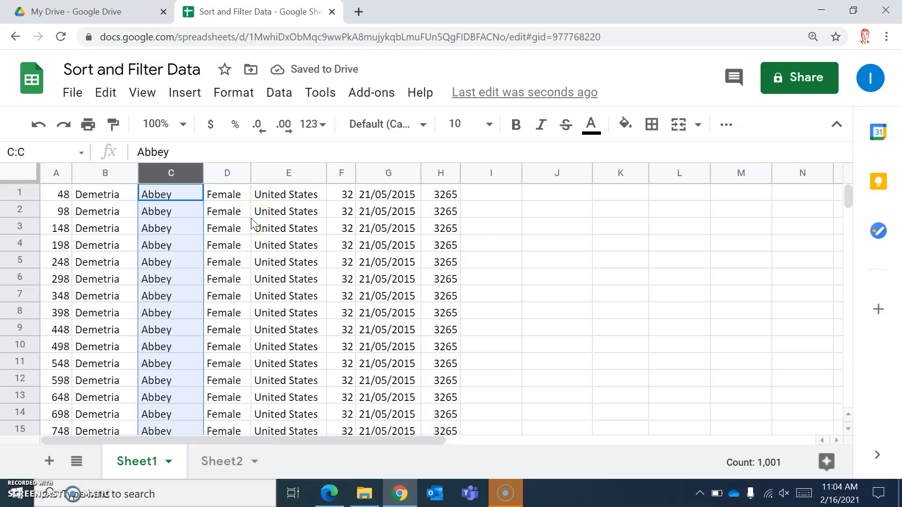
Undo the Last Name sort and deselect the column.
left_click(32, 126)
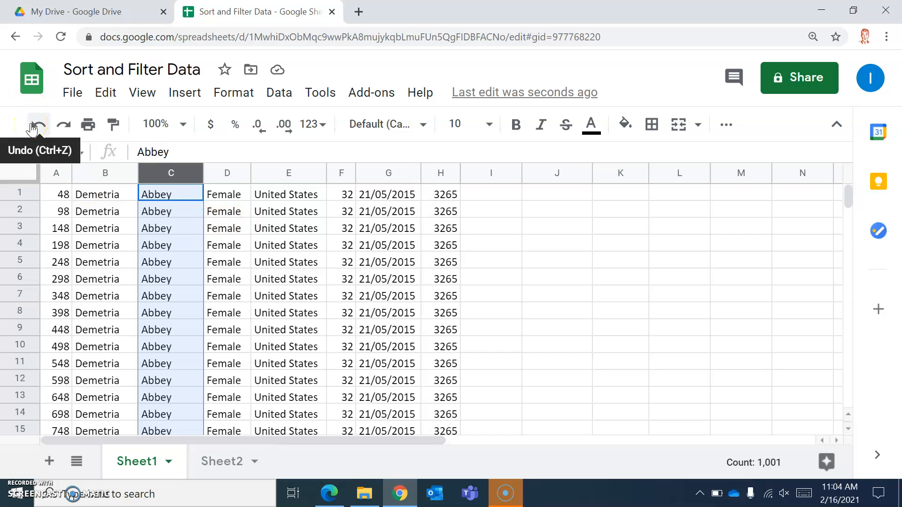
left_click(33, 126)
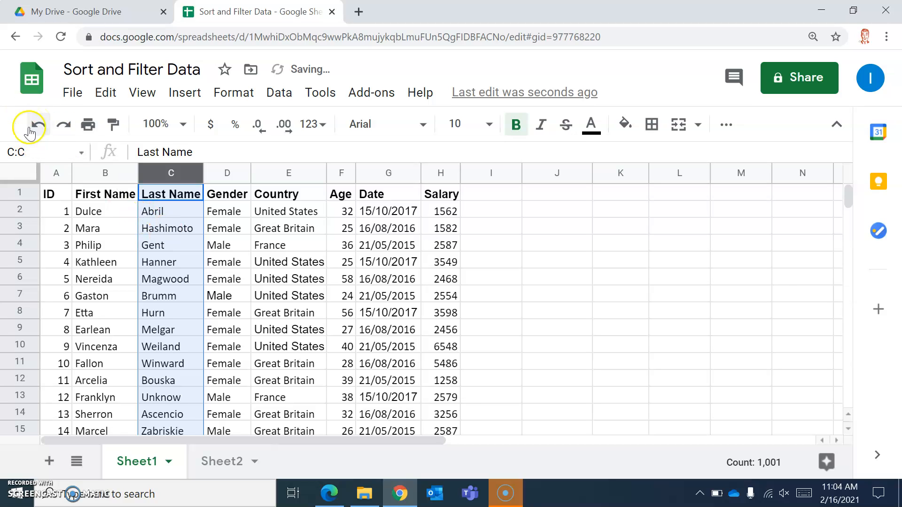
left_click(162, 229)
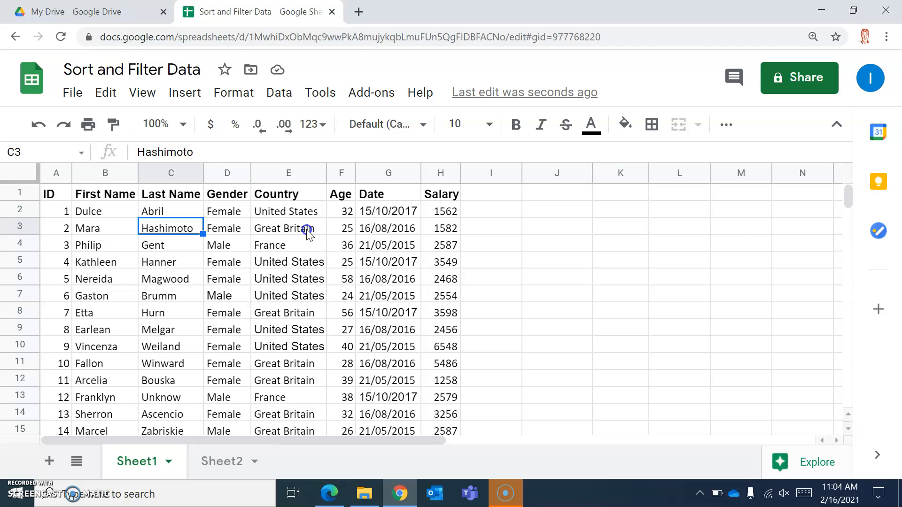
Sort the entire sheet as a range by Age, A to Z, with the data marked as having a header row.
left_click(280, 96)
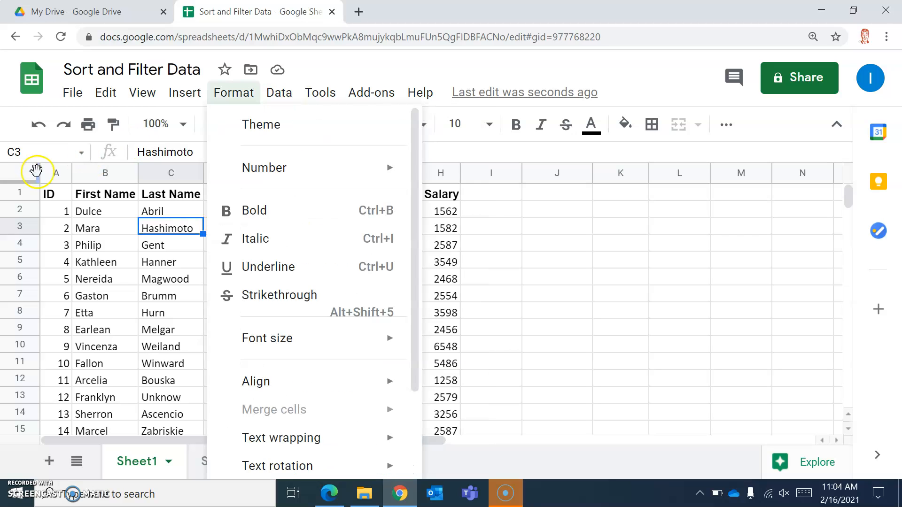
left_click(21, 174)
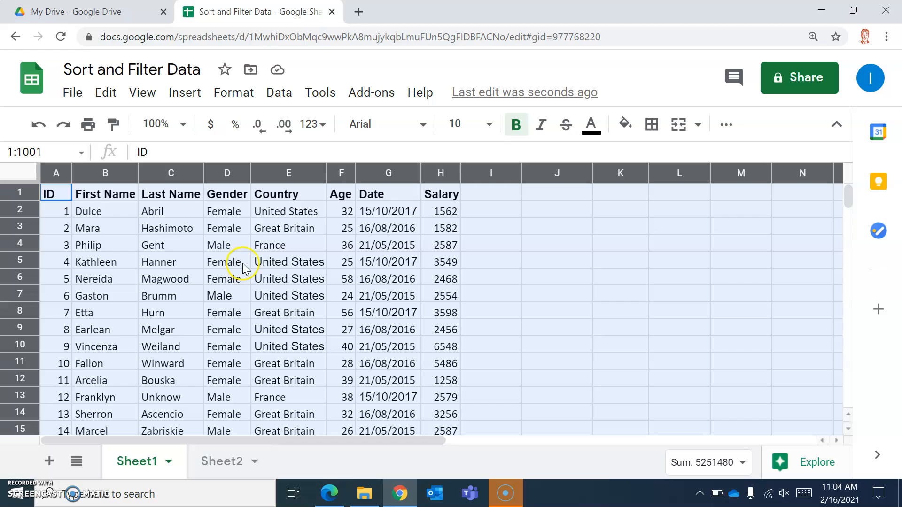
left_click(275, 100)
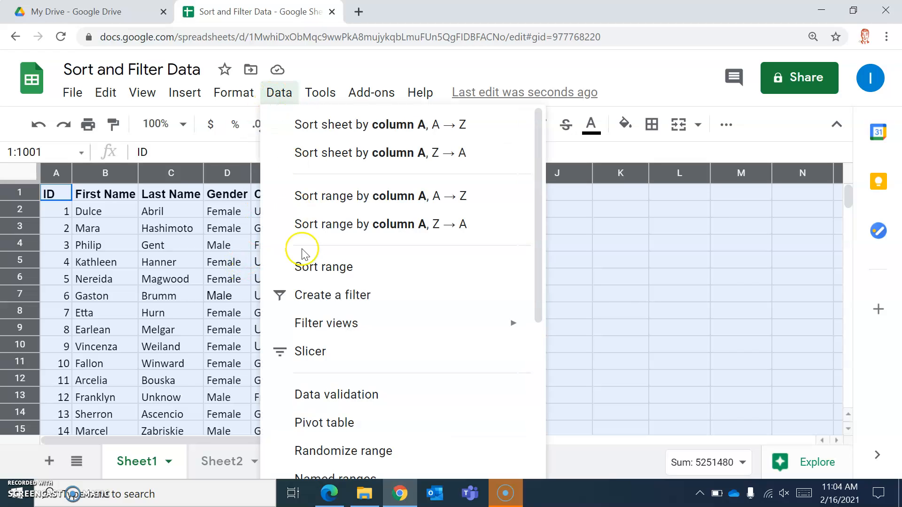
left_click(313, 272)
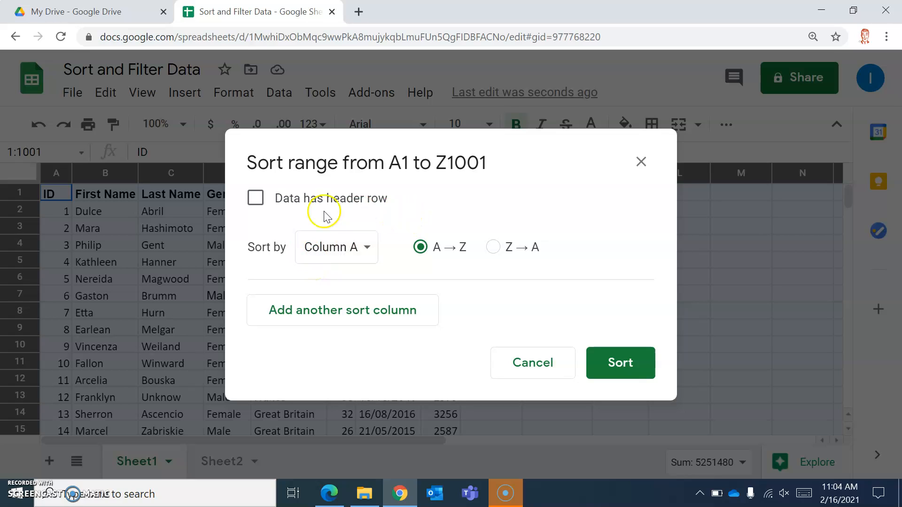
left_click(255, 199)
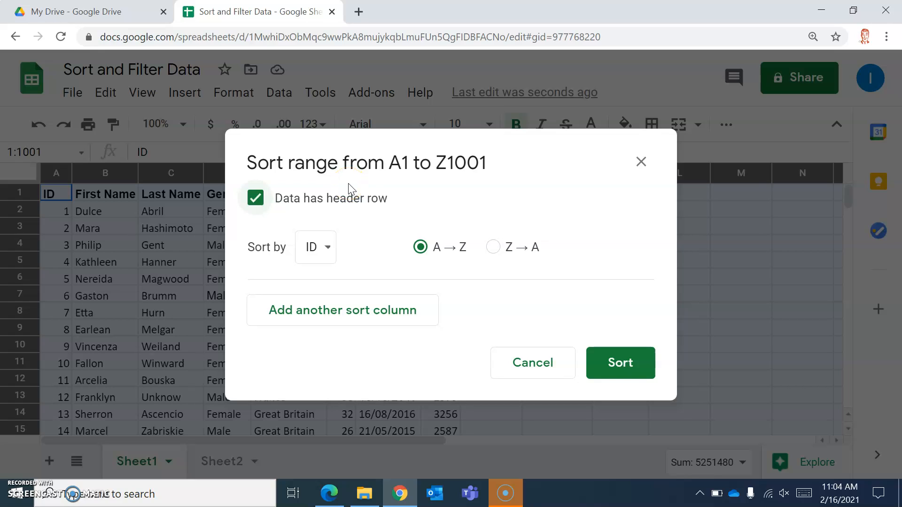
left_click(324, 248)
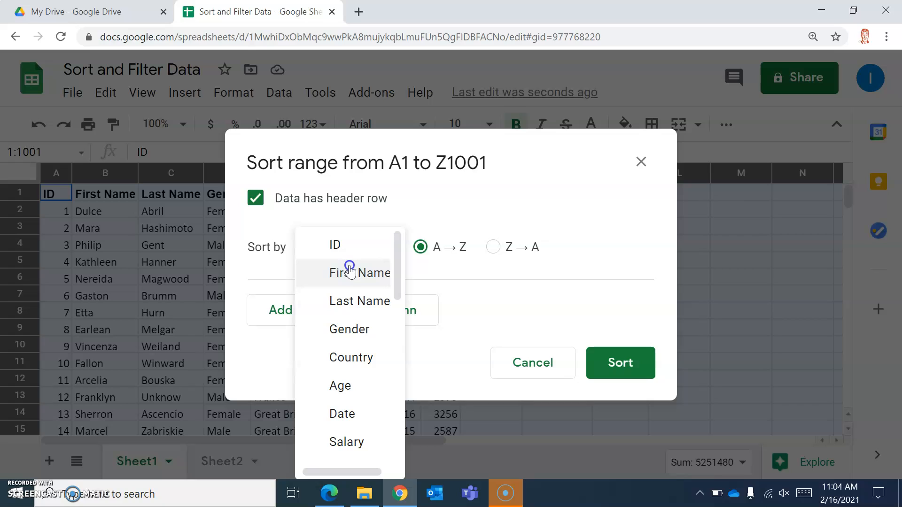
left_click(341, 386)
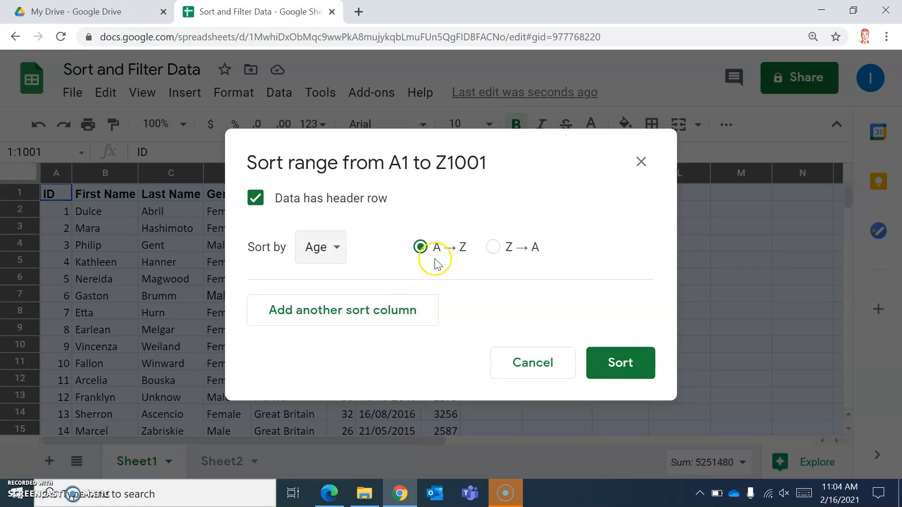
left_click(620, 363)
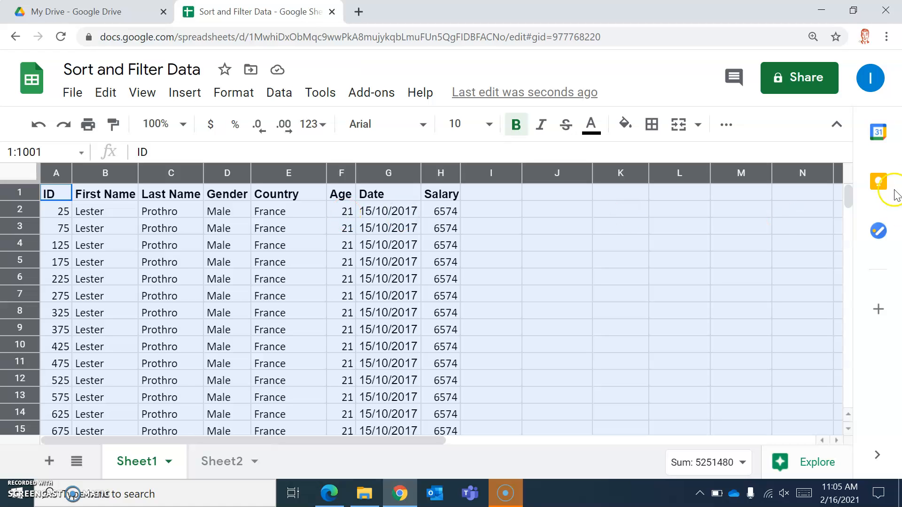
Look over the sorted rows, and undo the Age sort.
left_click(848, 196)
left_click_drag(848, 196, 861, 183)
left_click(37, 124)
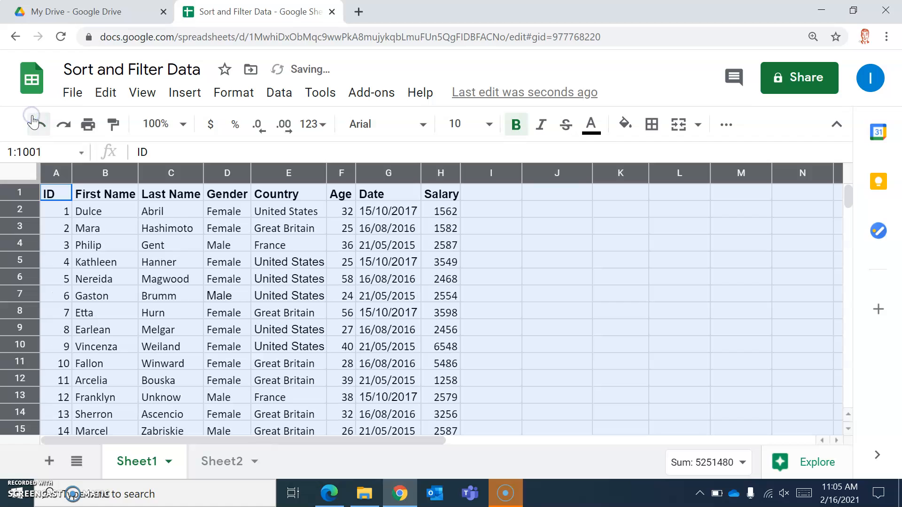
left_click(170, 259)
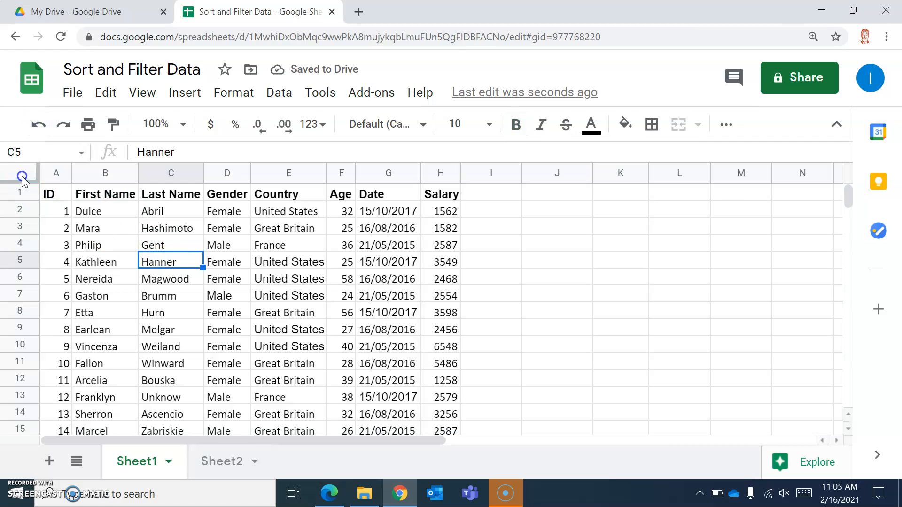
left_click(21, 176)
left_click(287, 94)
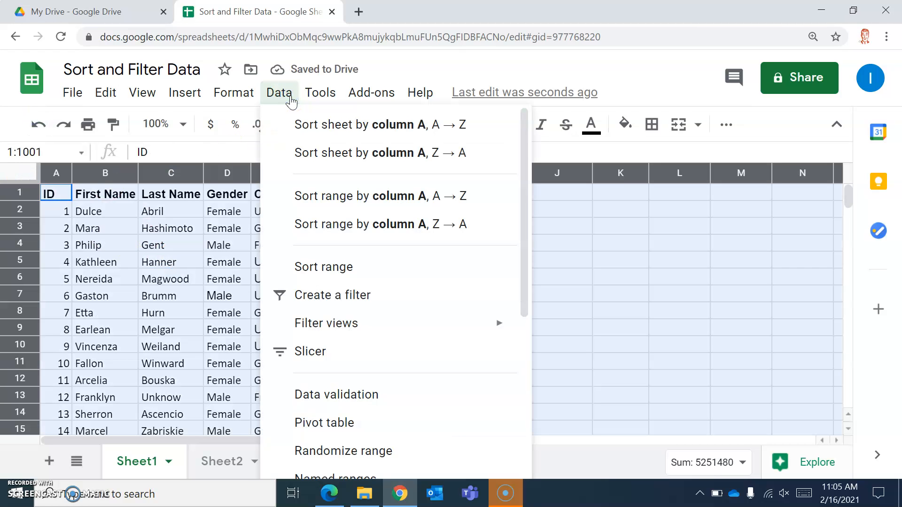
left_click(321, 276)
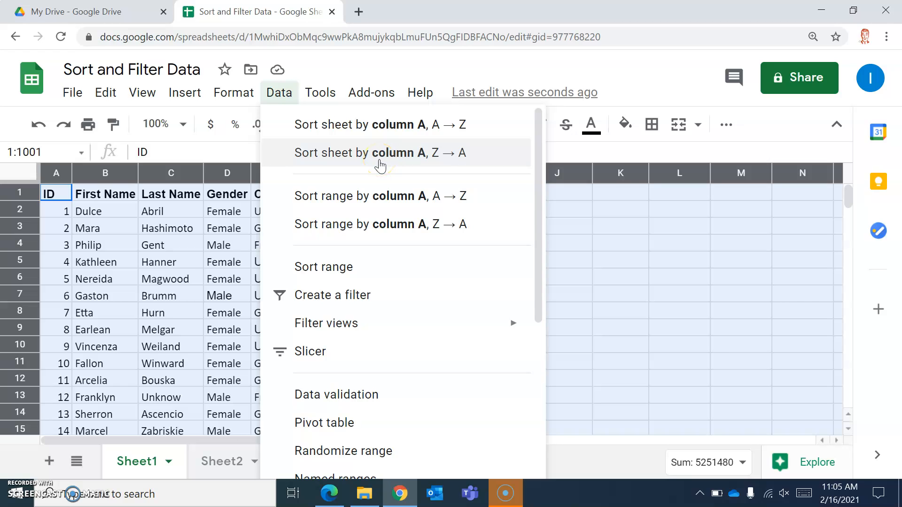
left_click(216, 246)
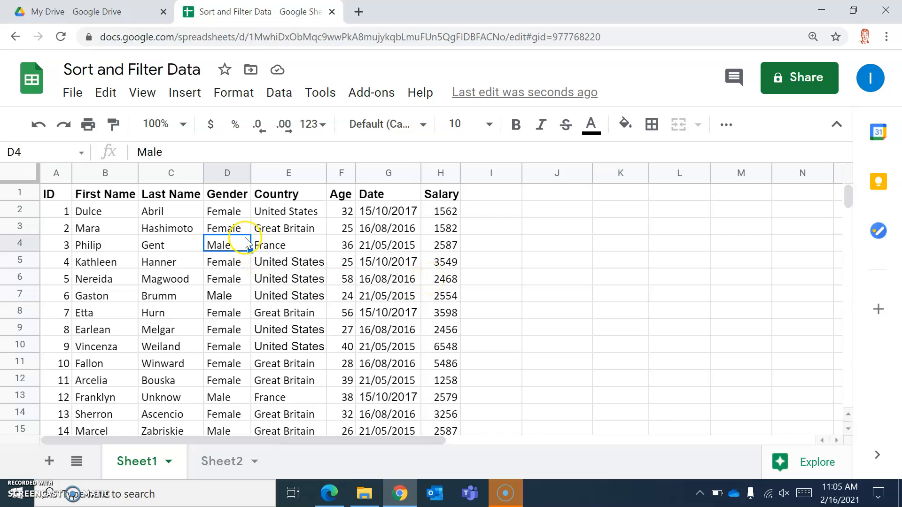
Create a filter from the whole of row 1, and undo it.
left_click(19, 193)
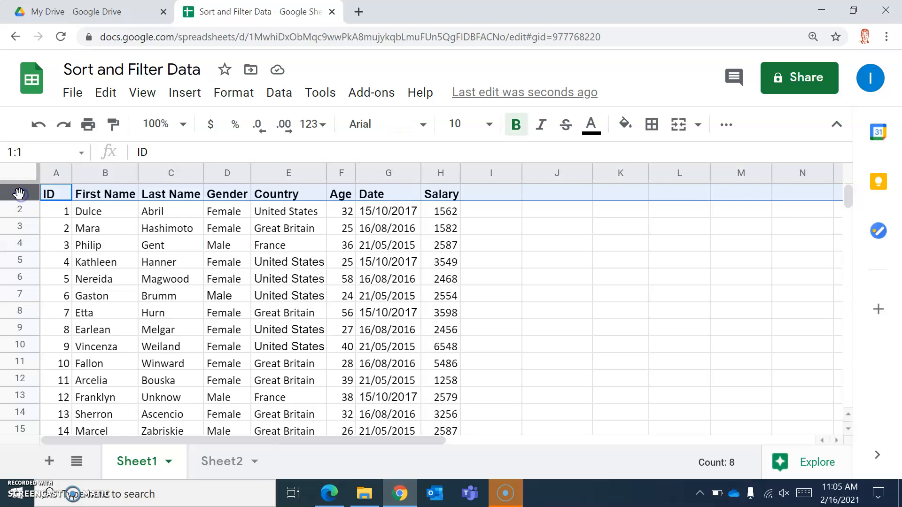
left_click(283, 99)
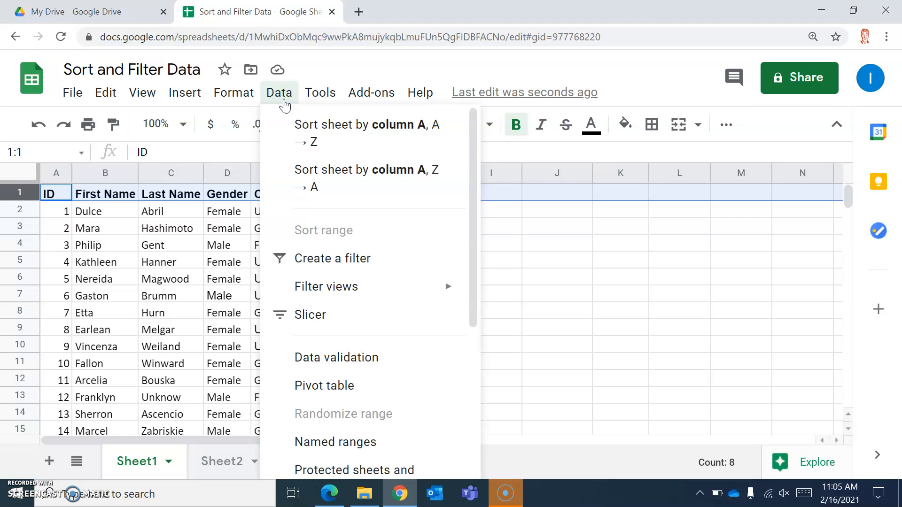
left_click(313, 223)
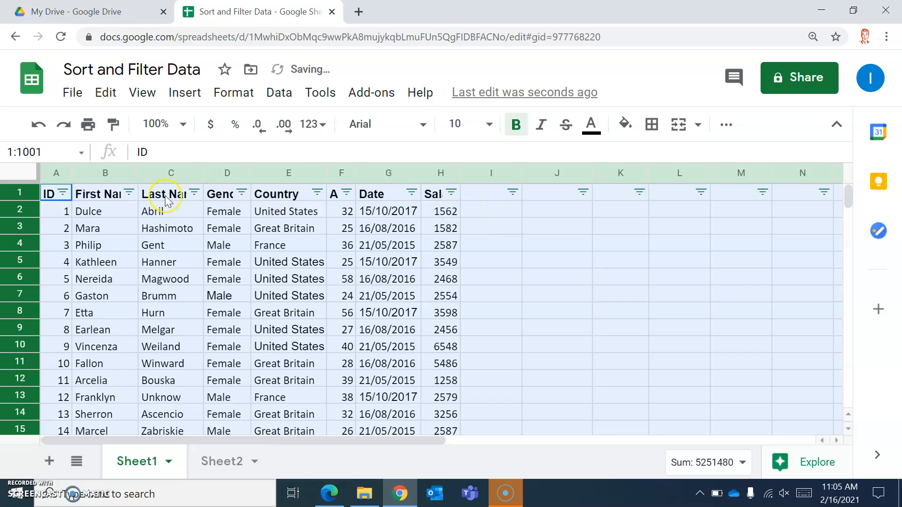
left_click(35, 123)
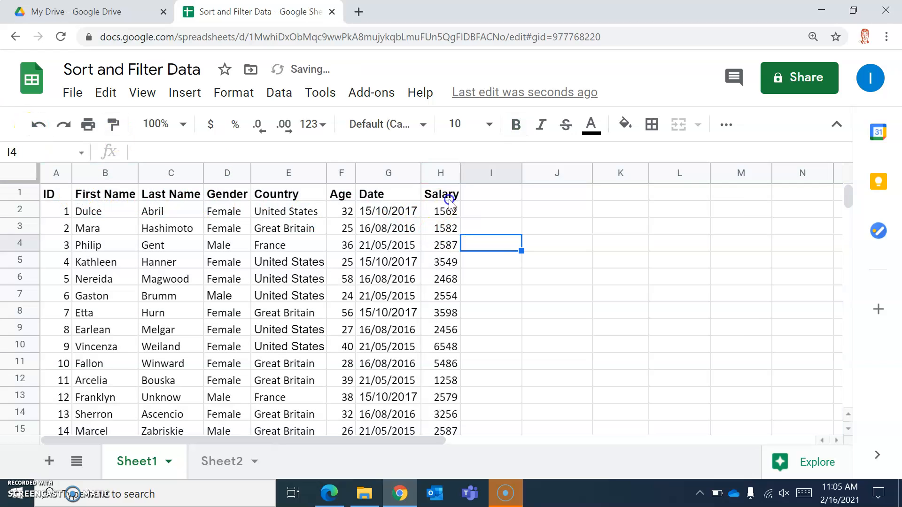
Create a filter from the header cells A1:H1 only, and undo it.
left_click_drag(448, 201, 61, 200)
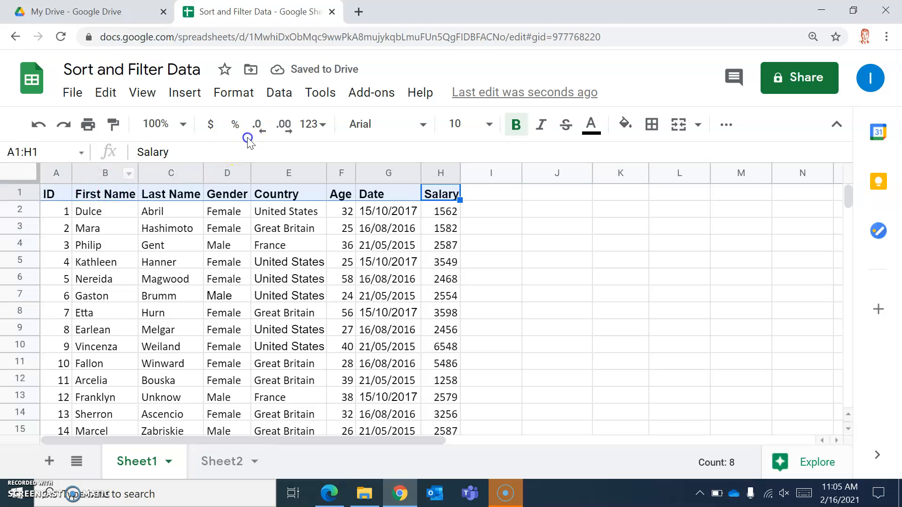
left_click(280, 104)
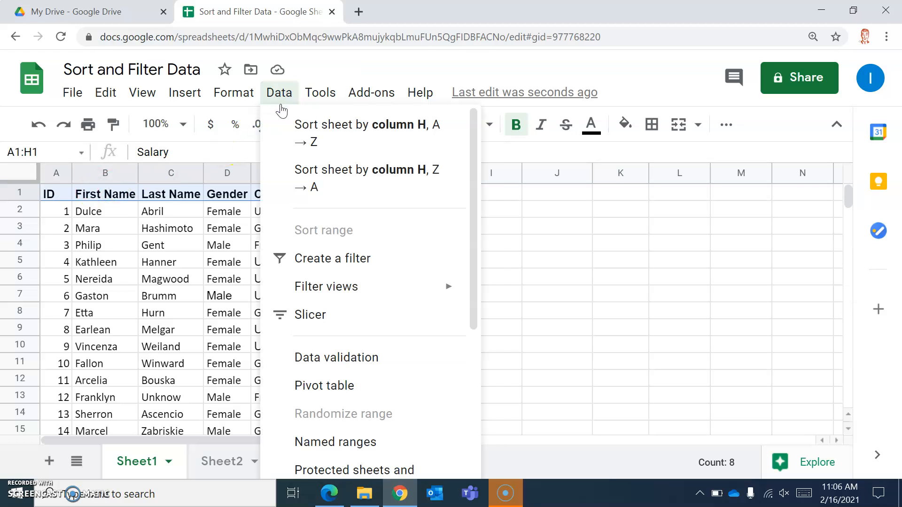
left_click(342, 224)
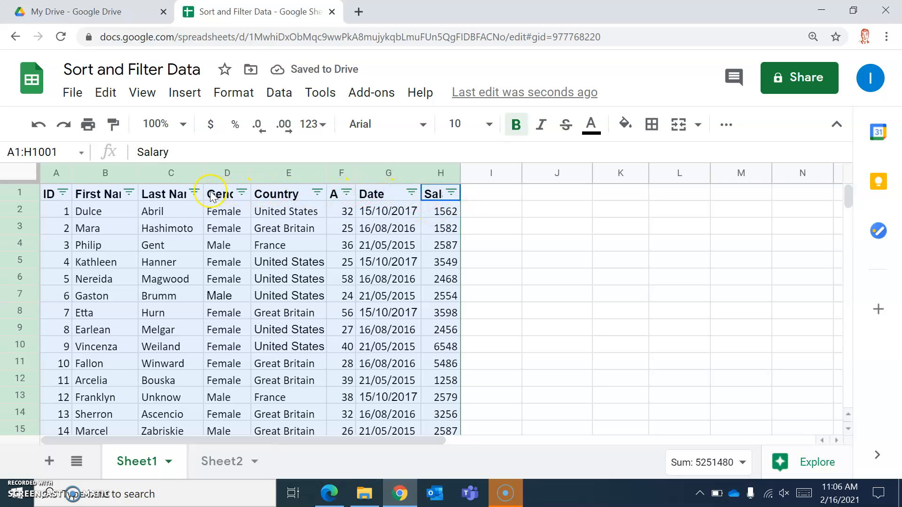
left_click(35, 134)
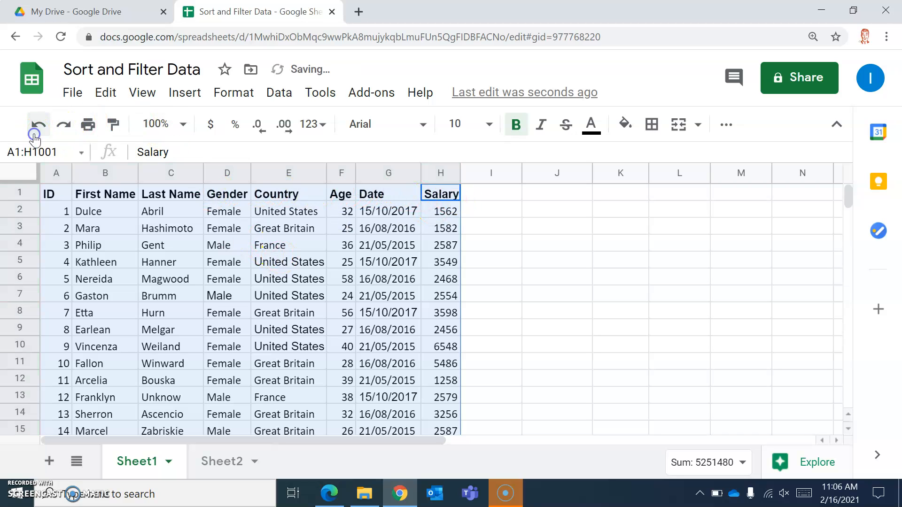
Create a filter on the Gender column only.
left_click(221, 170)
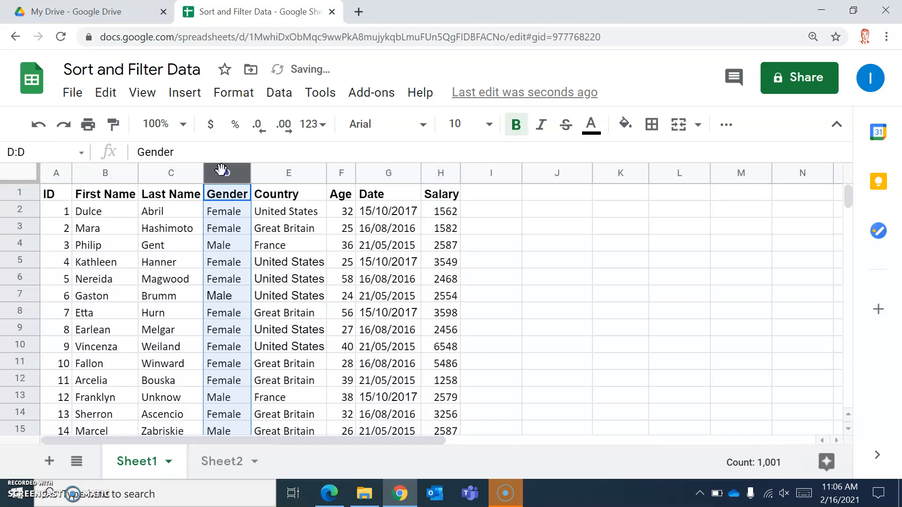
left_click(278, 94)
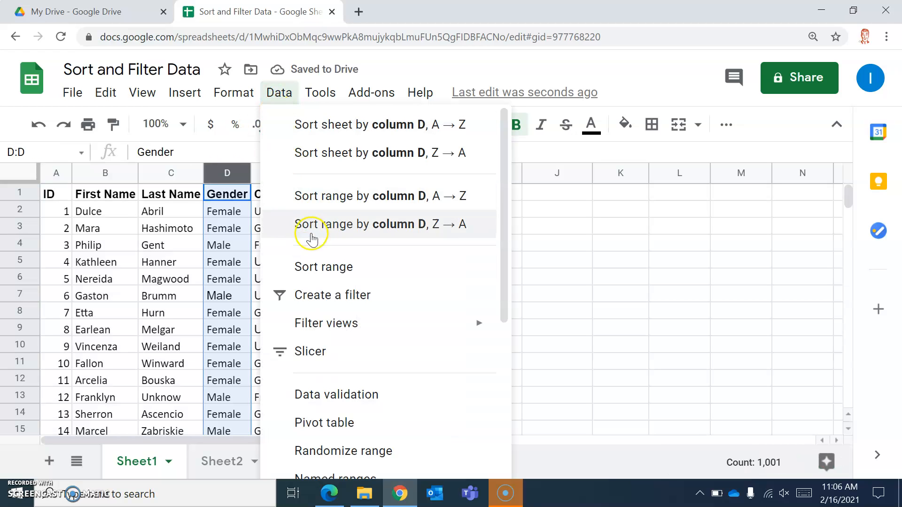
left_click(328, 295)
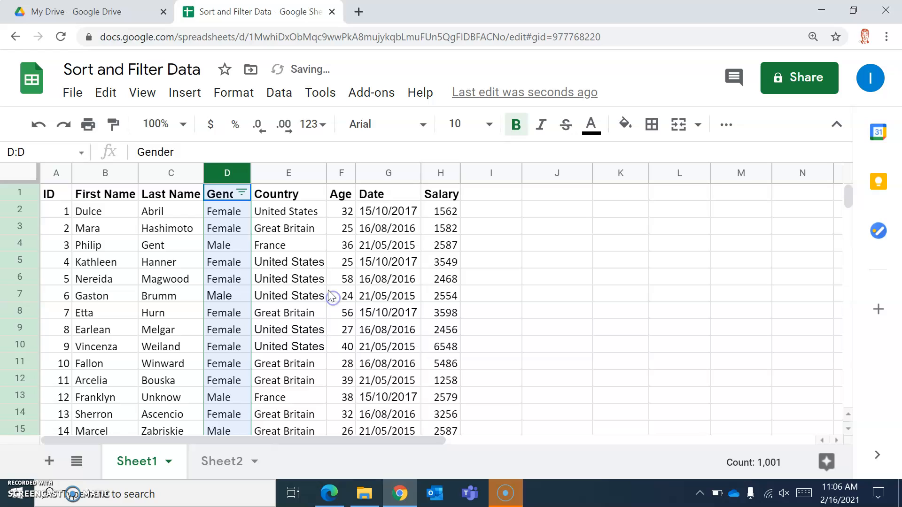
left_click(343, 262)
Filter the Gender column by values, excluding Male so that only Female rows are shown.
left_click(241, 194)
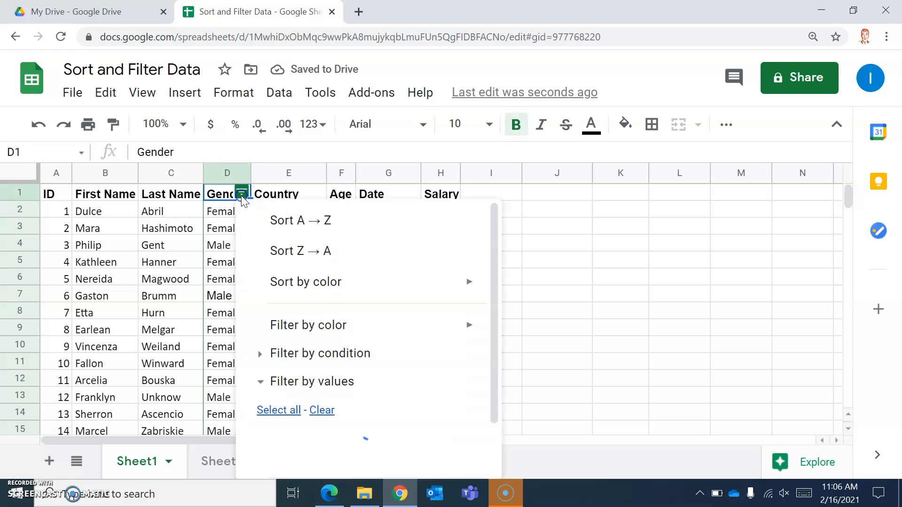
mouse_move(357, 324)
scroll(358, 328, "down", 3)
scroll(357, 328, "down", 1)
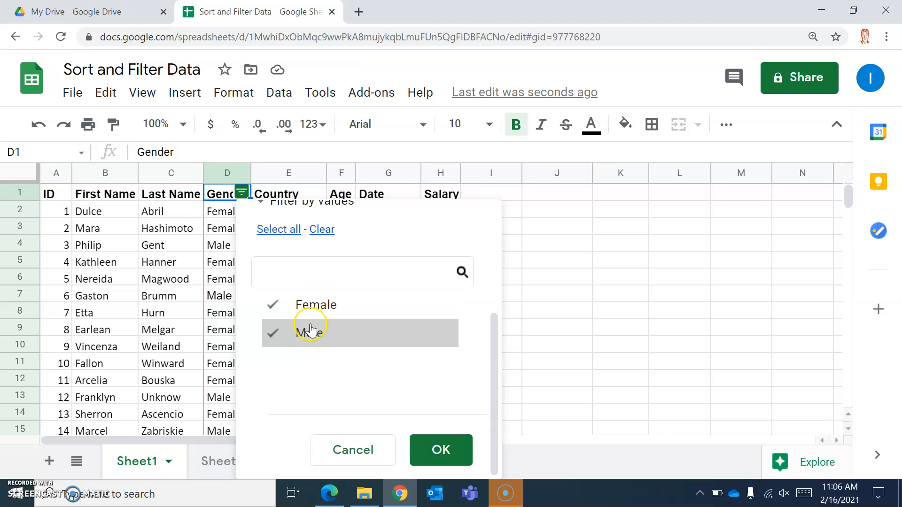
left_click(298, 311)
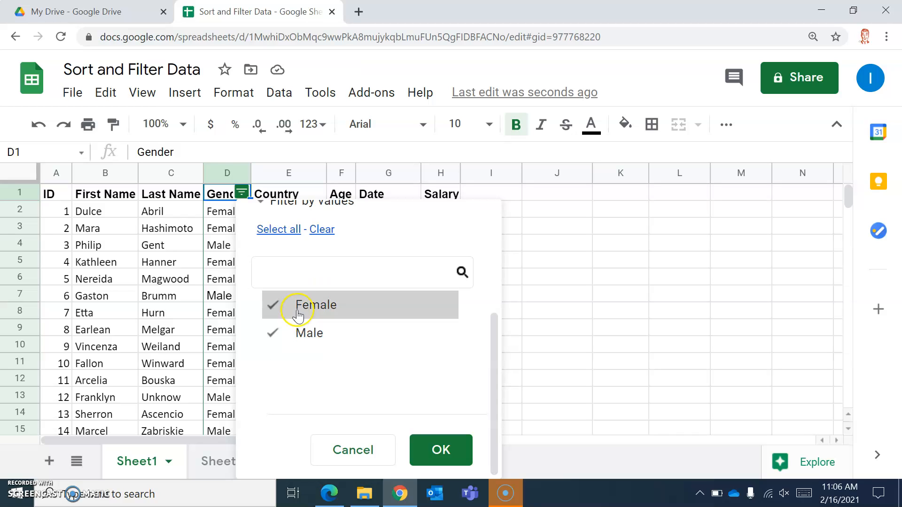
left_click(284, 336)
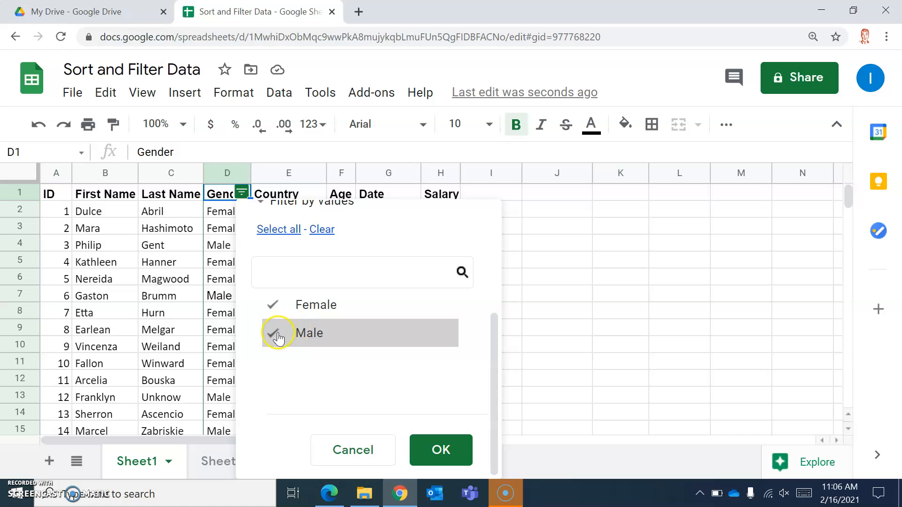
left_click(471, 451)
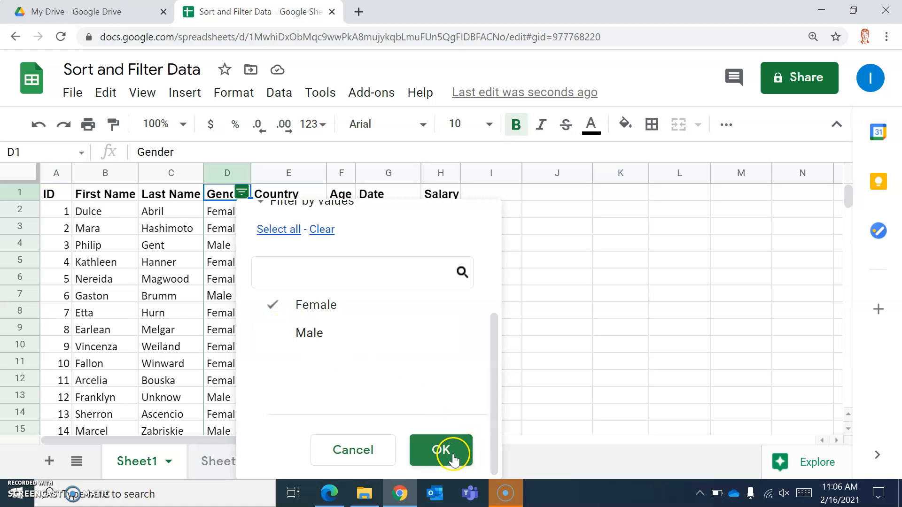
Apply the Female-only value filter to the Gender column, look through the rows, and undo the filter.
left_click(471, 451)
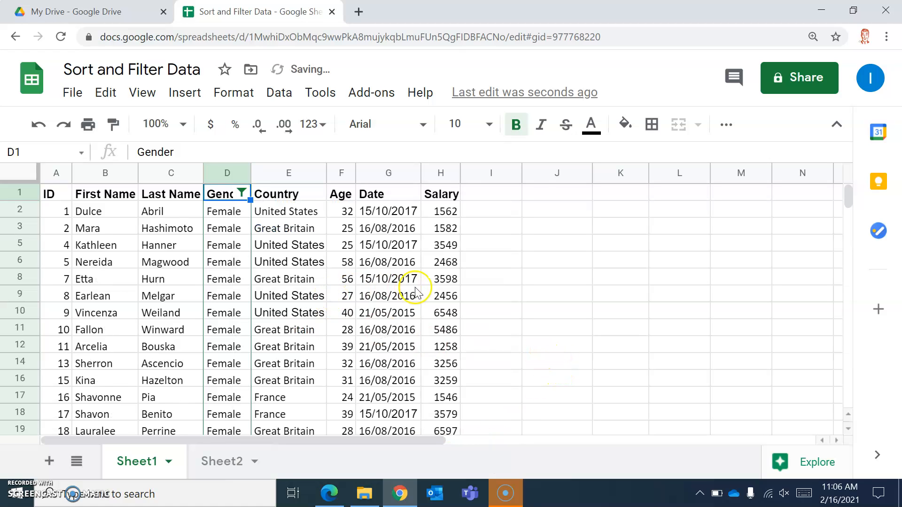
scroll(416, 298, "down", 20)
scroll(420, 307, "up", 20)
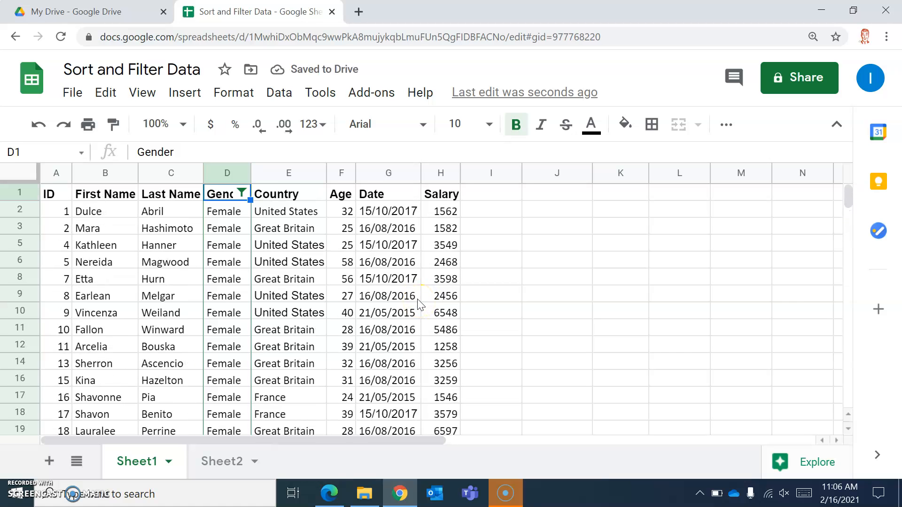
left_click(38, 125)
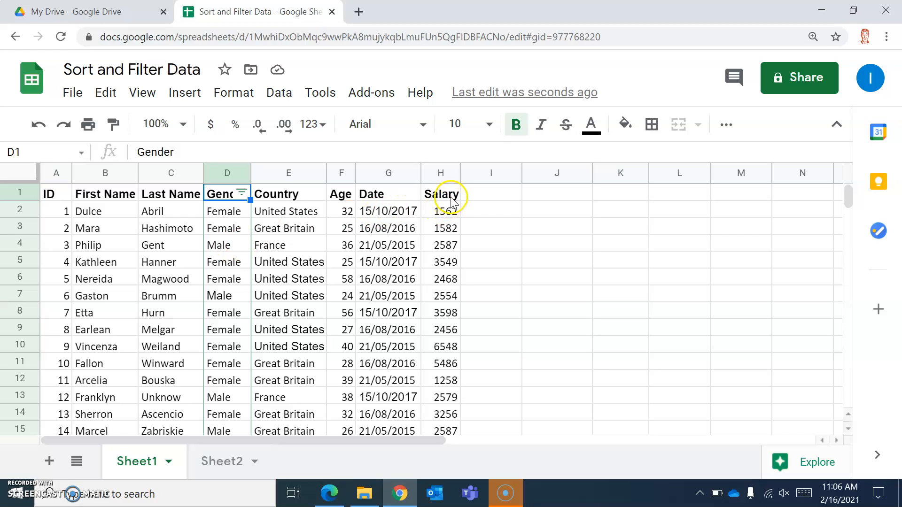
Create a new filter view from the header cells A1:H1.
left_click_drag(444, 195, 69, 189)
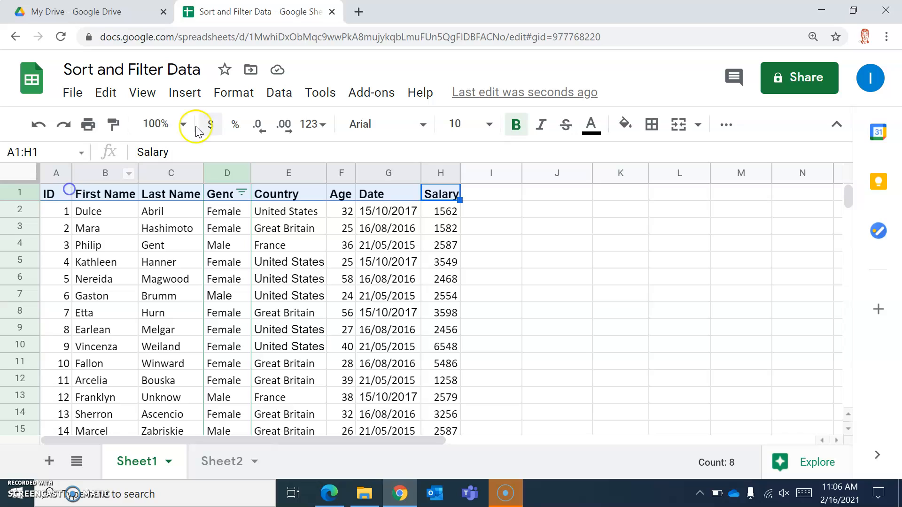
left_click(270, 99)
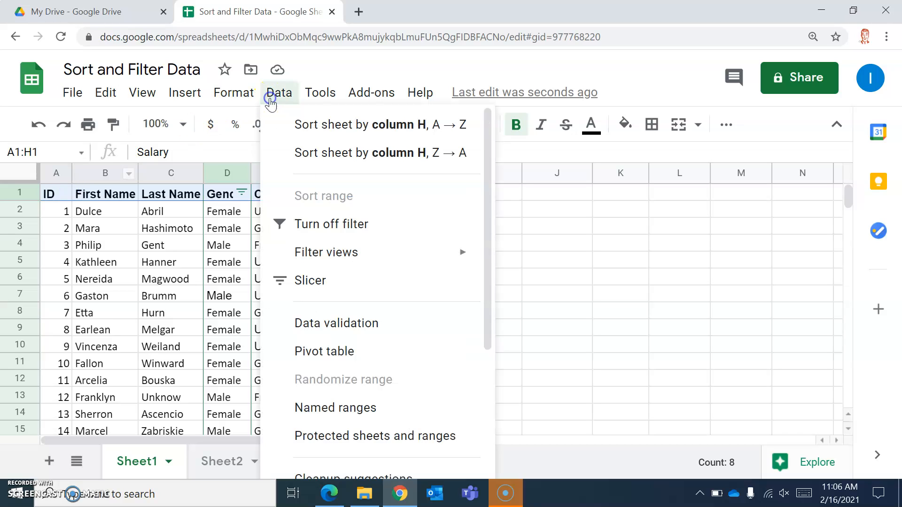
left_click(341, 259)
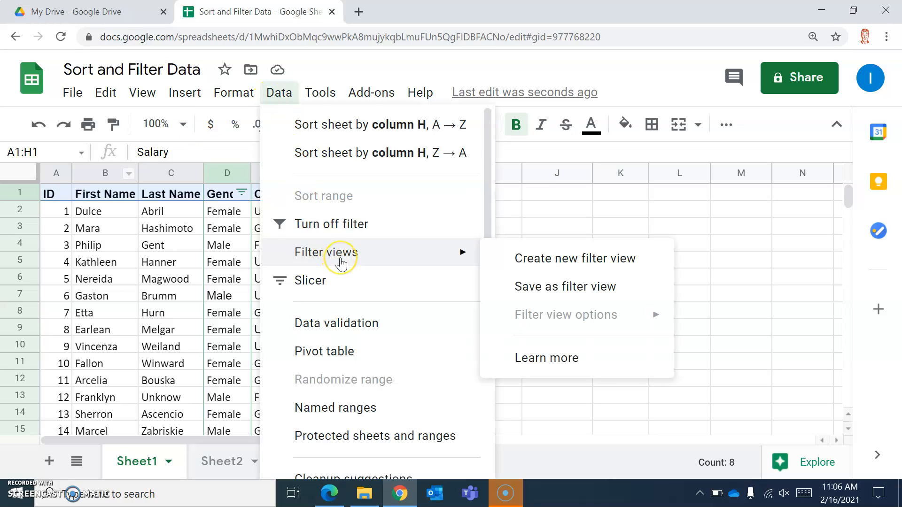
left_click(556, 262)
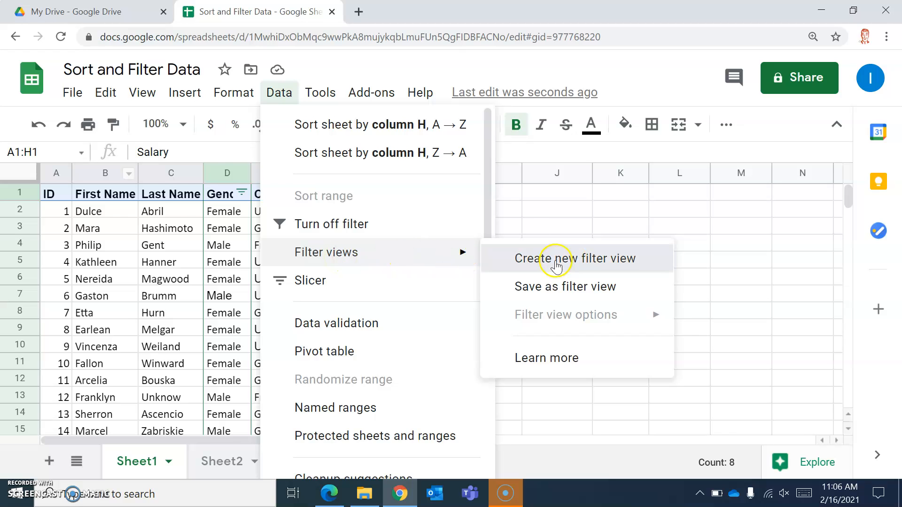
Name the new filter view "Female France".
left_click(126, 178)
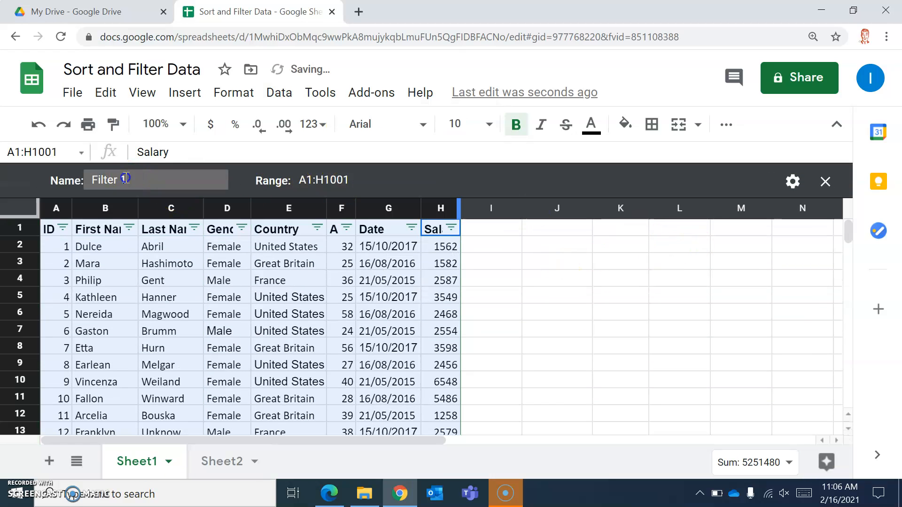
left_click_drag(126, 178, 58, 167)
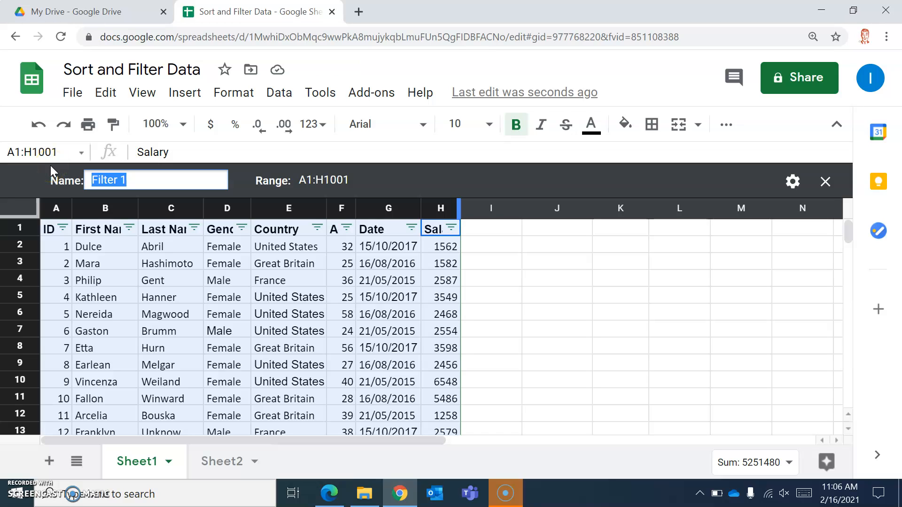
type("Female")
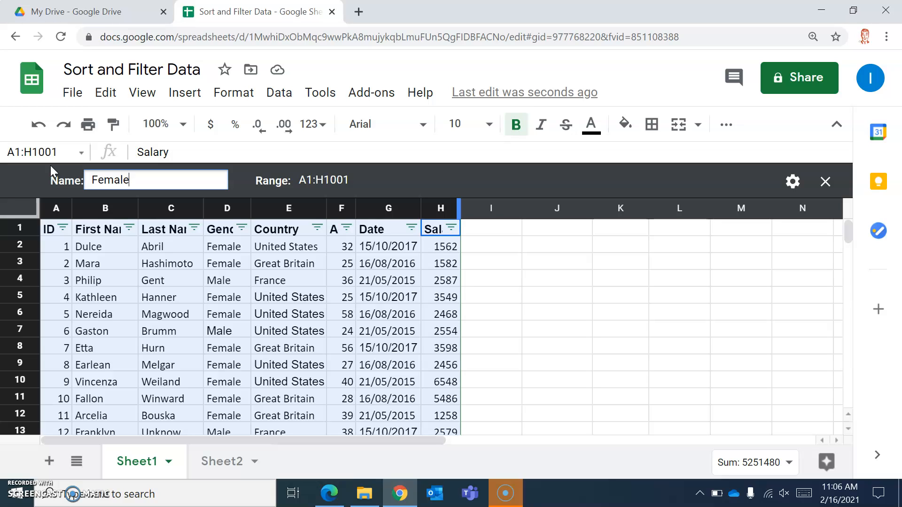
type(" France")
left_click(406, 177)
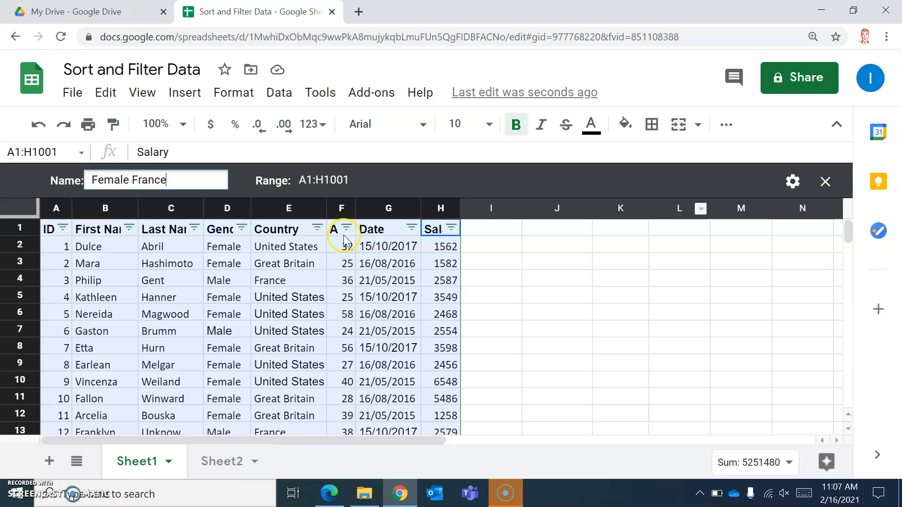
Filter the Country column by values in the filter view, excluding Great Britain and United States so that only France is shown.
left_click(317, 230)
left_click(122, 417)
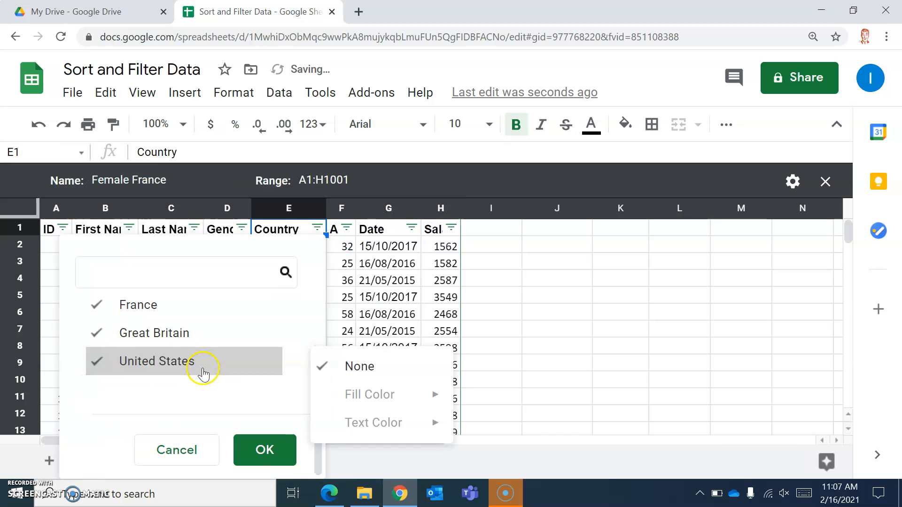
left_click(109, 347)
left_click(98, 361)
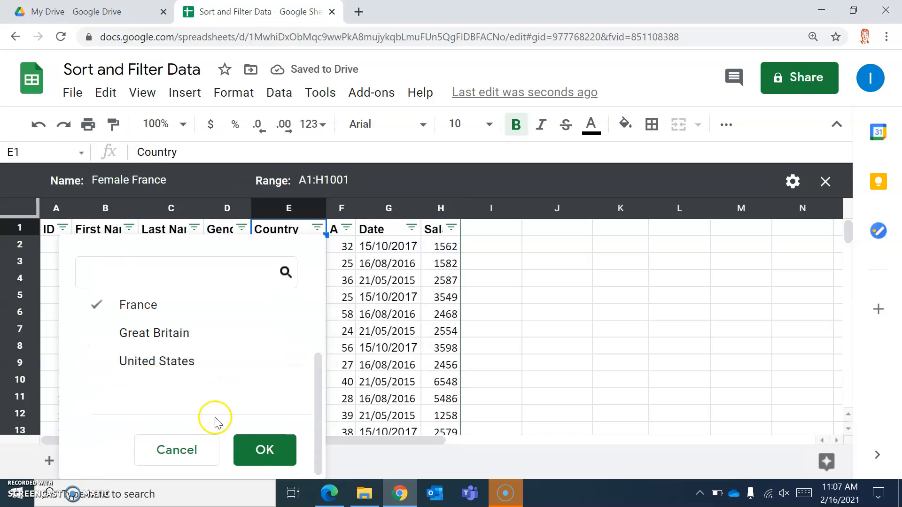
left_click(255, 450)
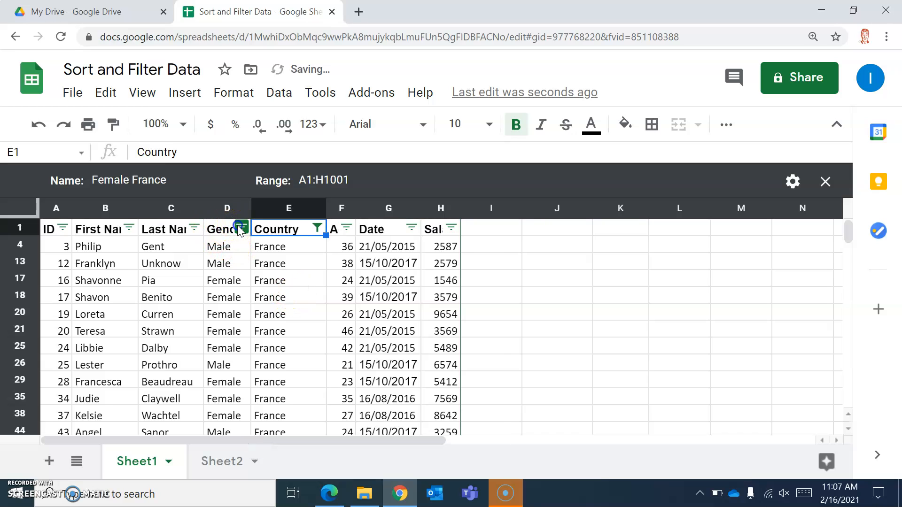
Filter the Gender column by values in the filter view, excluding Male so that only Female rows are shown.
left_click(242, 229)
scroll(316, 372, "down", 5)
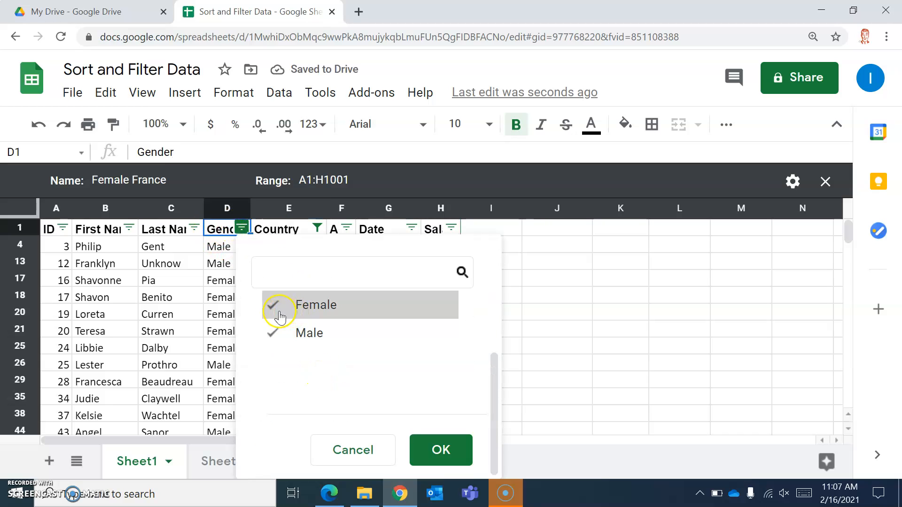
left_click(273, 348)
left_click(439, 450)
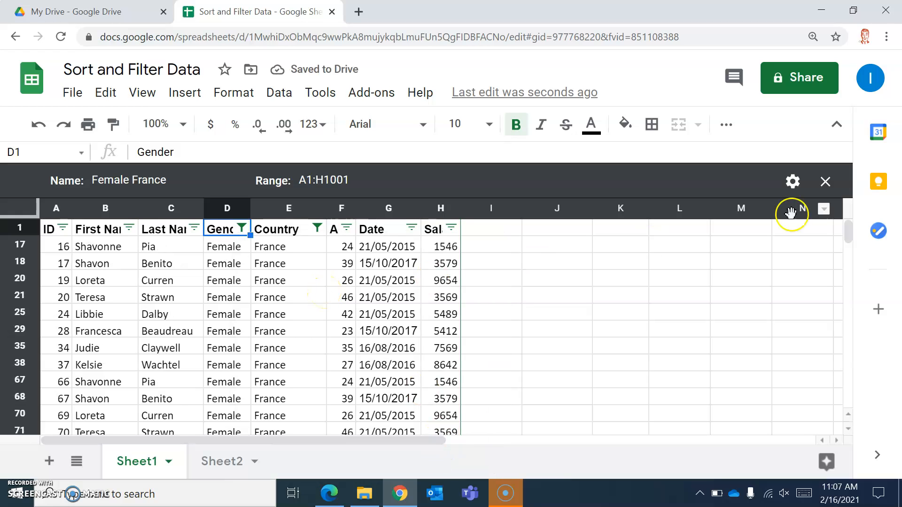
Open the filter view's range for editing, and close the view without entering a new range.
left_click(794, 182)
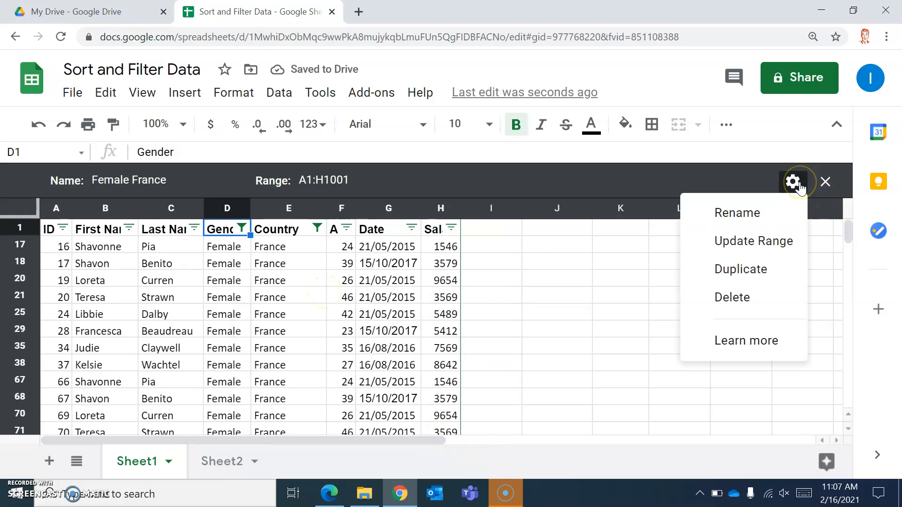
left_click(775, 252)
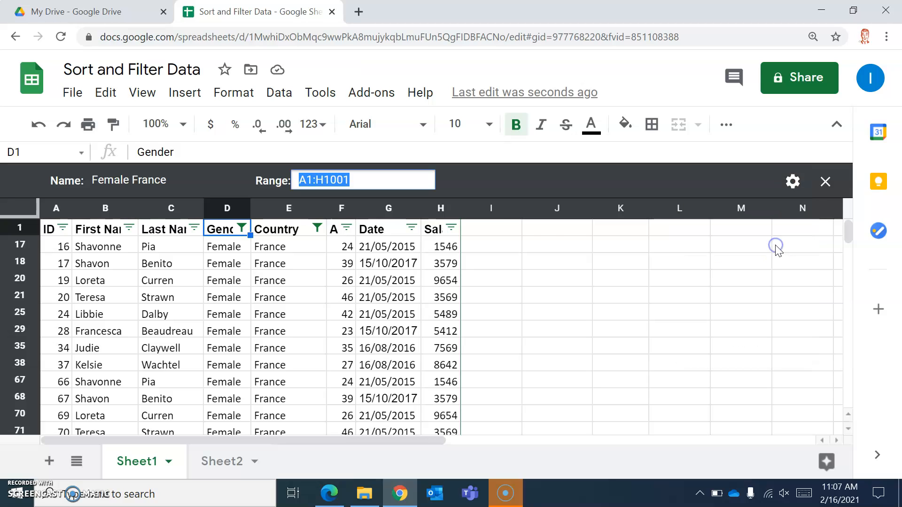
left_click(820, 184)
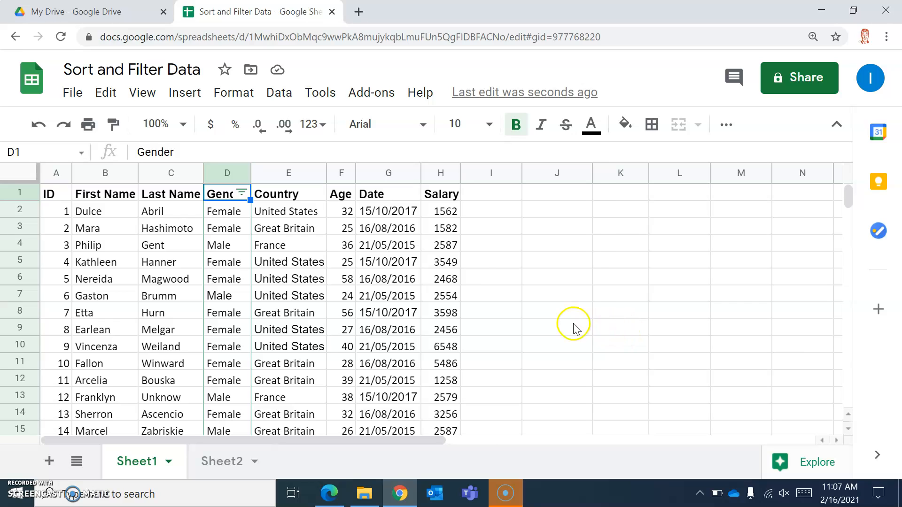
Reopen the saved Female France filter view and look through its filtered rows down to the end of the data.
left_click(282, 94)
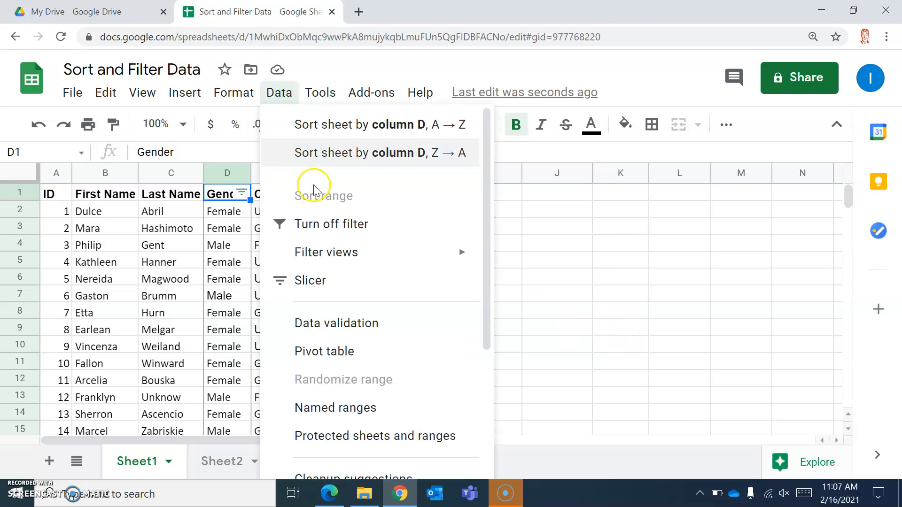
mouse_move(348, 251)
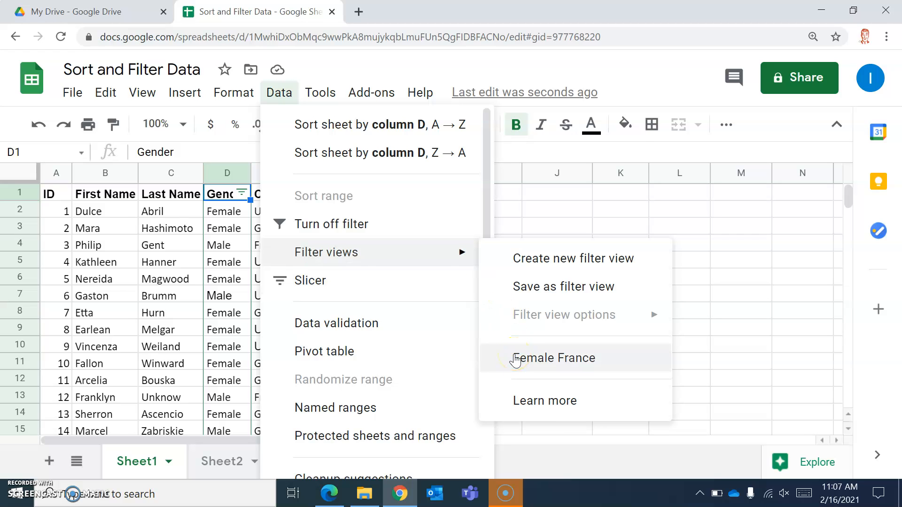
left_click(539, 362)
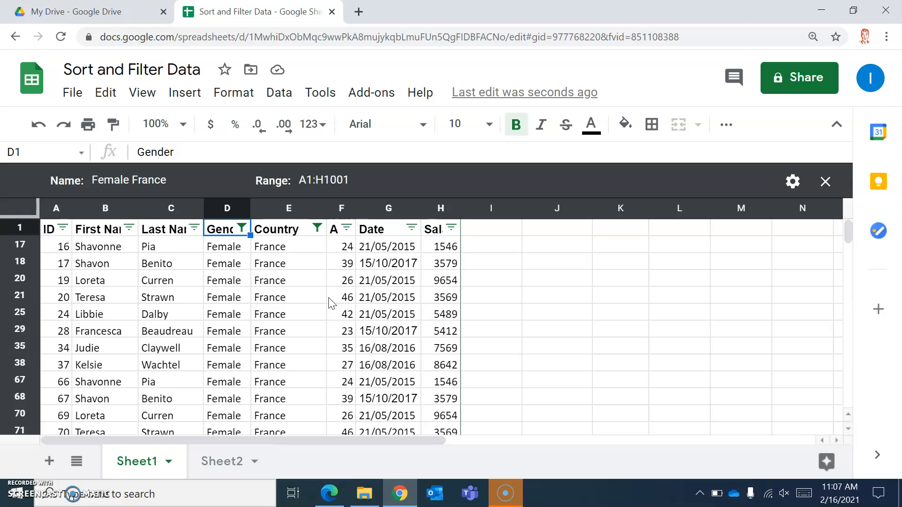
scroll(486, 306, "down", 20)
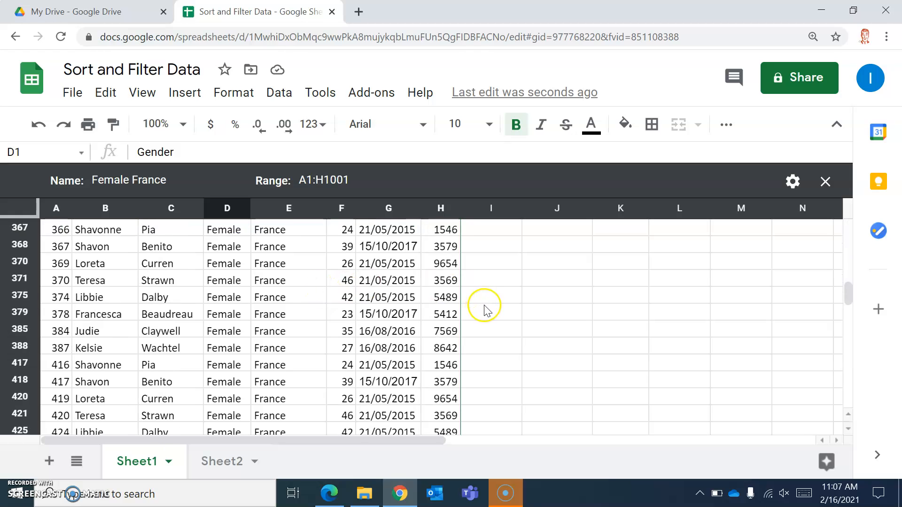
scroll(490, 310, "down", 10)
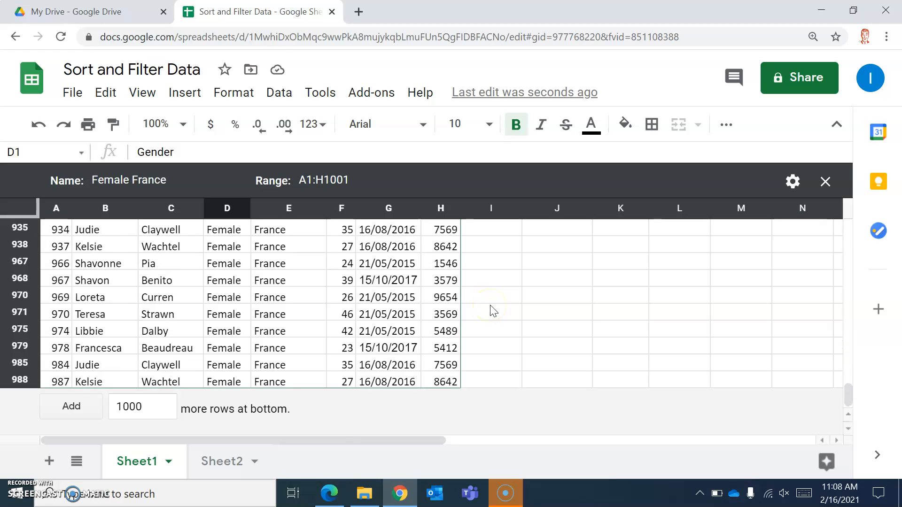
scroll(493, 310, "up", 20)
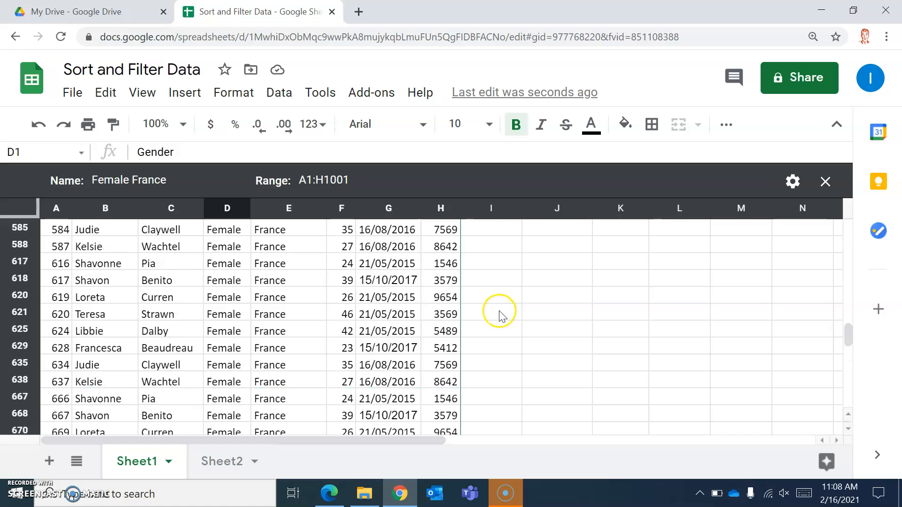
scroll(501, 305, "up", 15)
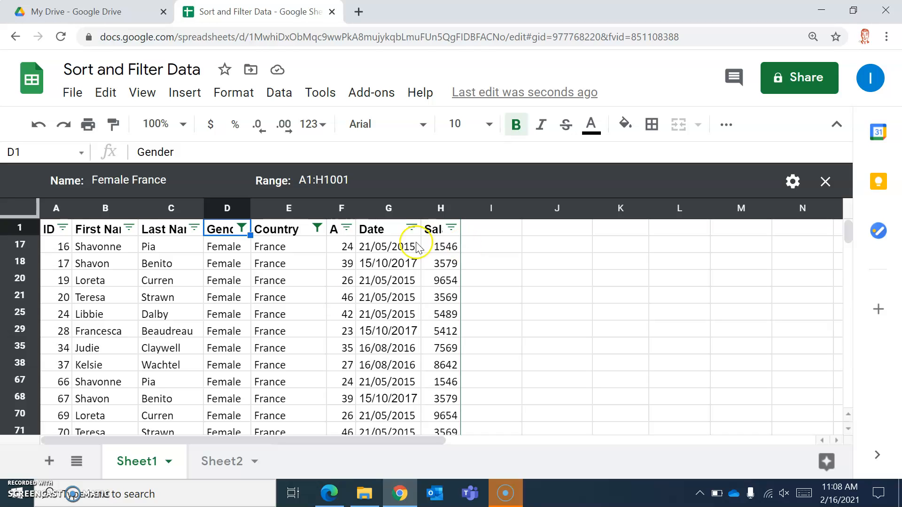
Copy all filtered rows with their headers, A1:H988, and paste them into a new sheet.
scroll(475, 368, "down", 15)
scroll(475, 368, "down", 20)
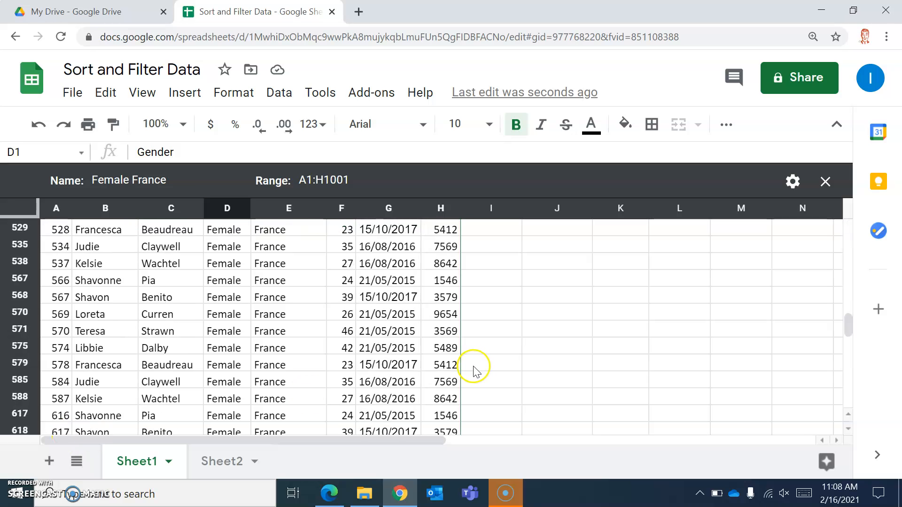
left_click_drag(445, 382, 61, 233)
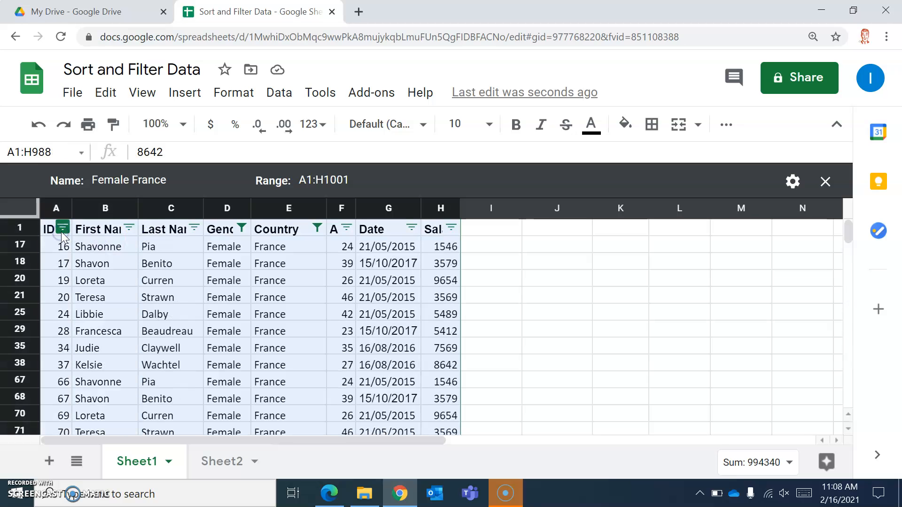
left_click(49, 461)
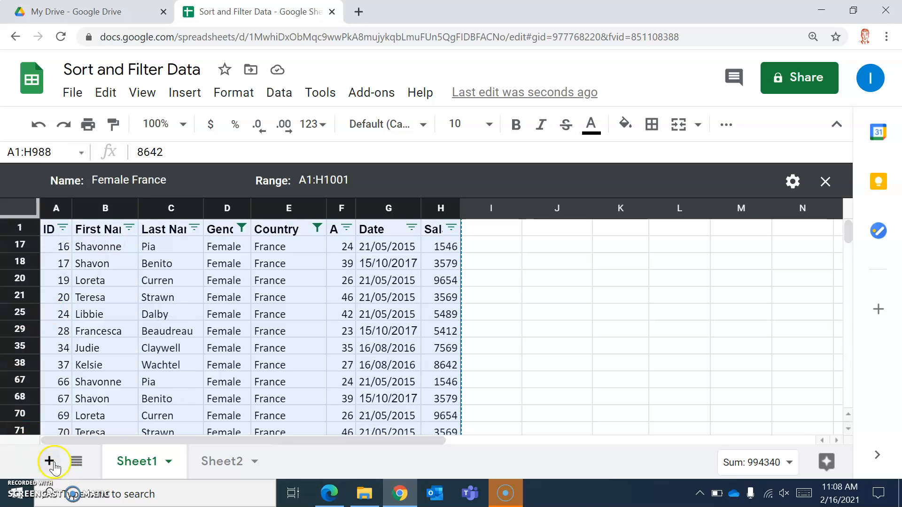
key("ctrl+v")
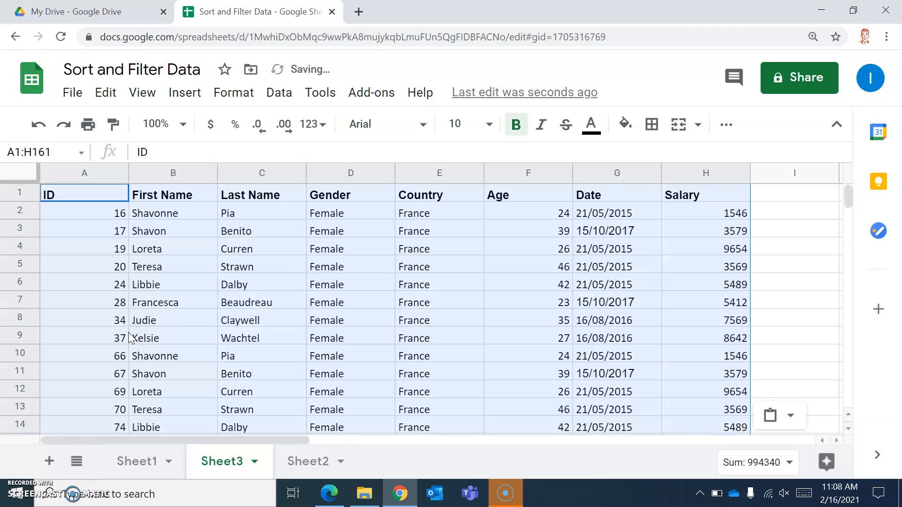
Look through the pasted rows in the new sheet, and close the Female France filter view on Sheet1.
left_click(565, 286)
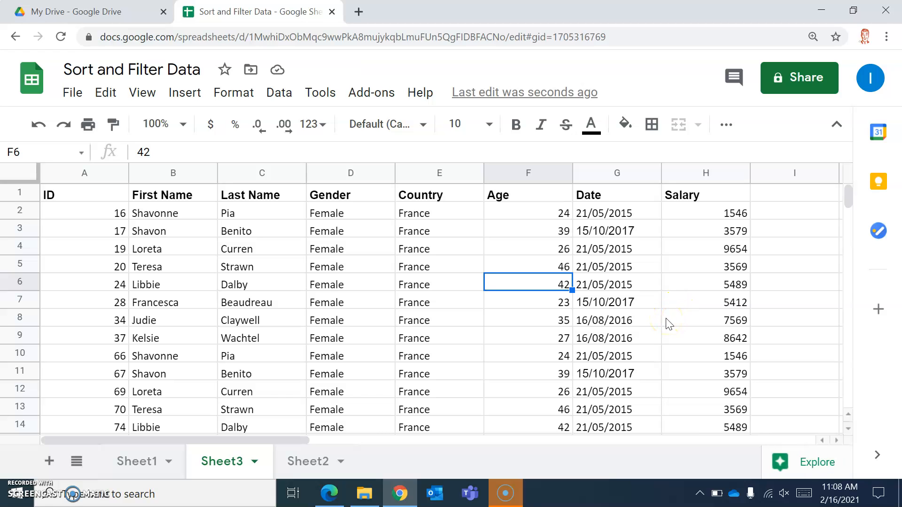
scroll(672, 312, "down", 20)
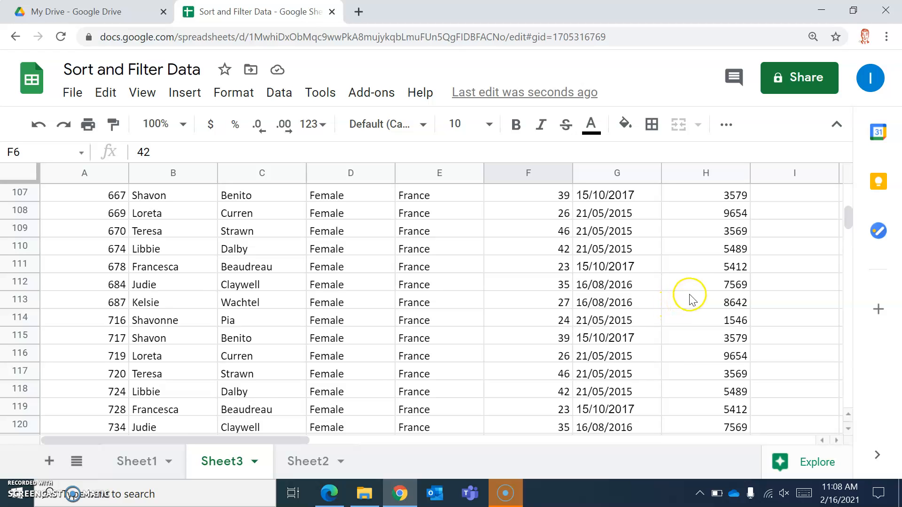
scroll(690, 297, "down", 20)
scroll(694, 296, "up", 20)
scroll(697, 294, "up", 20)
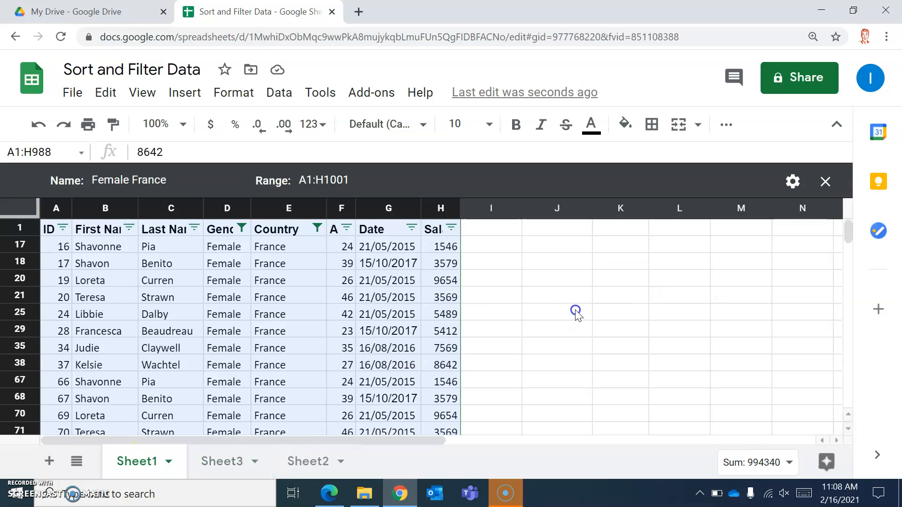
left_click(825, 183)
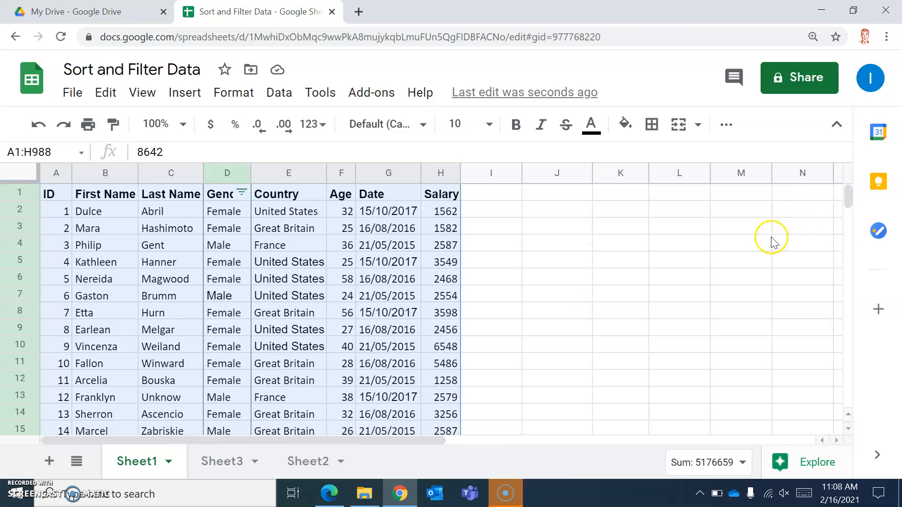